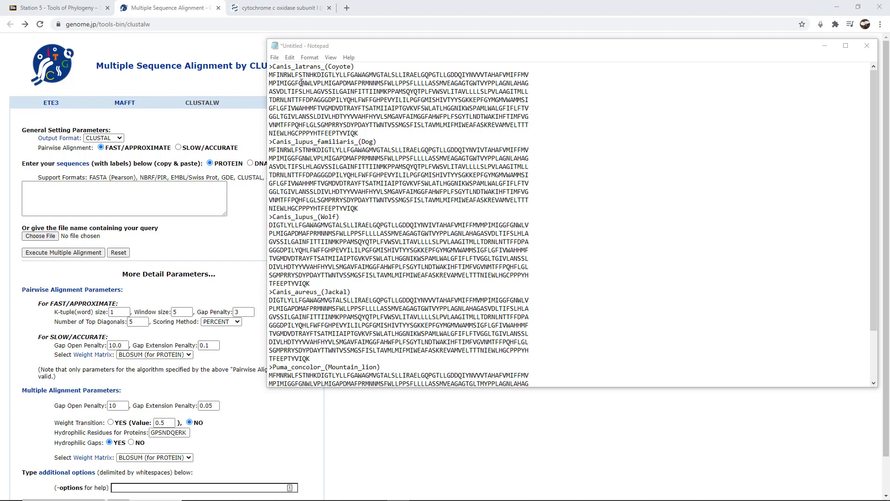
# - Highlight the Coyote, Dog and Mountain lion records in Notepad to inspect them
pyautogui.moveTo(270, 68); pyautogui.dragTo(370, 63)
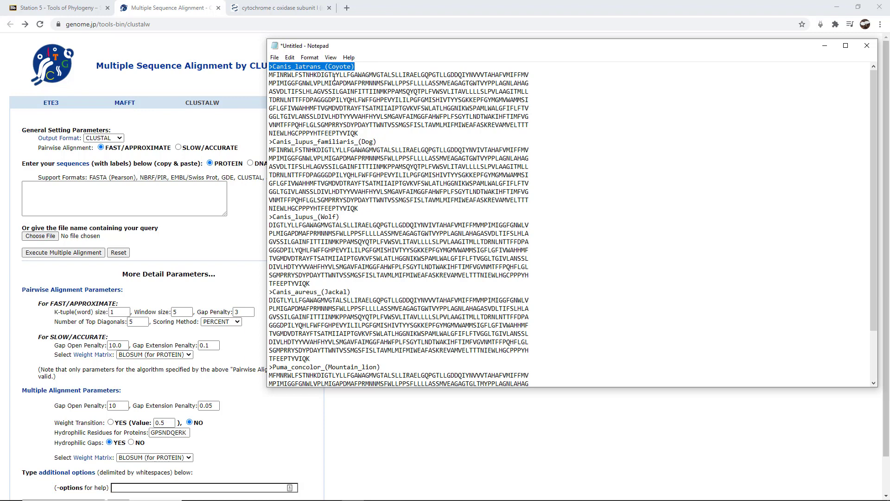
pyautogui.click(337, 82)
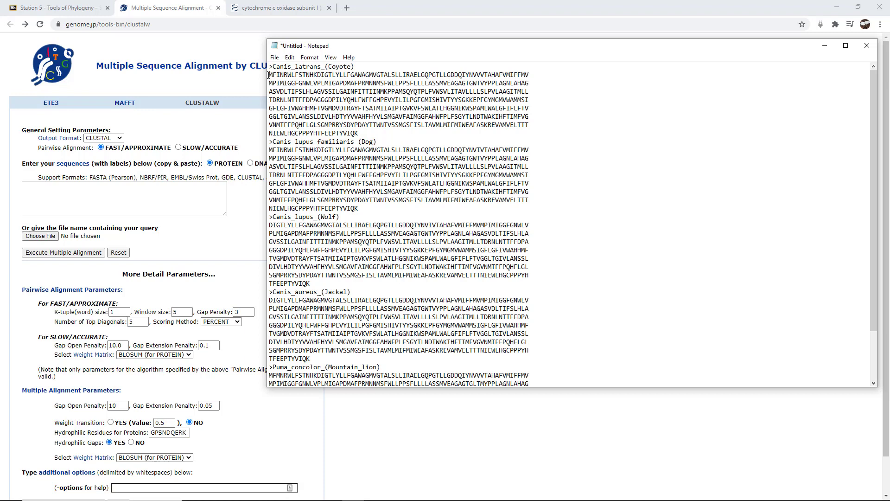
pyautogui.moveTo(269, 75); pyautogui.dragTo(363, 134)
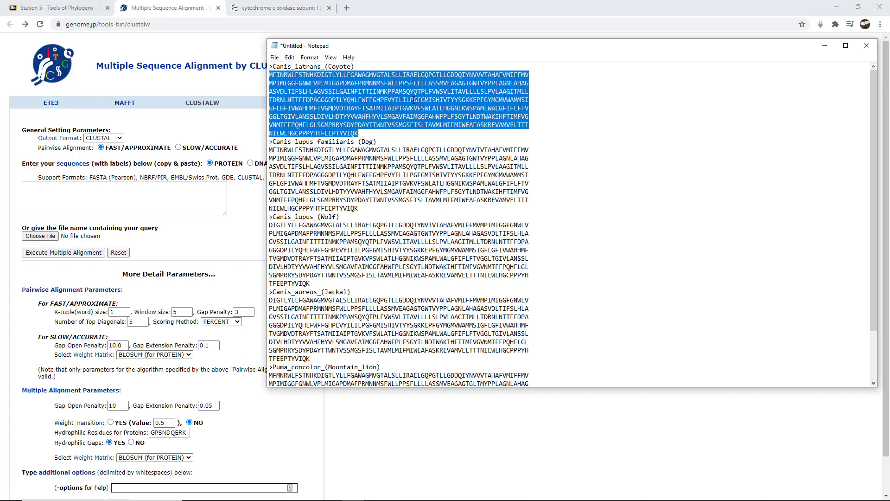
pyautogui.click(375, 90)
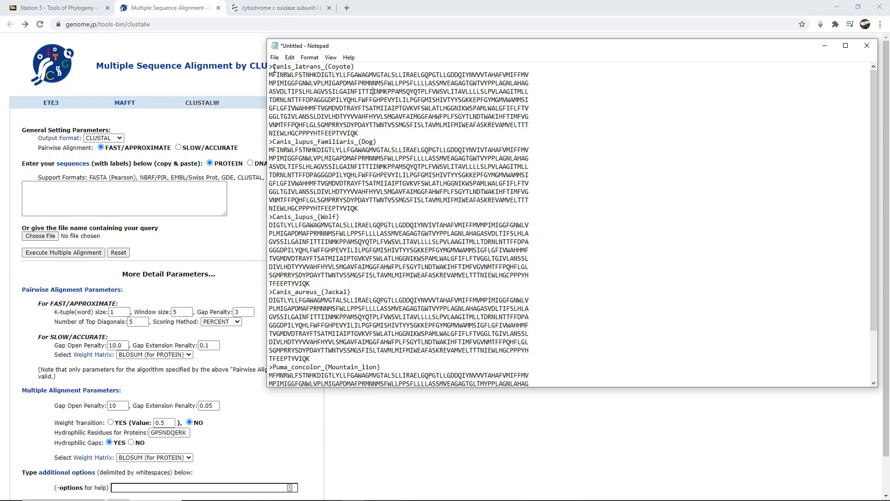
pyautogui.moveTo(269, 65); pyautogui.dragTo(407, 207)
pyautogui.click(479, 209)
pyautogui.scroll(-3, 869, 133)
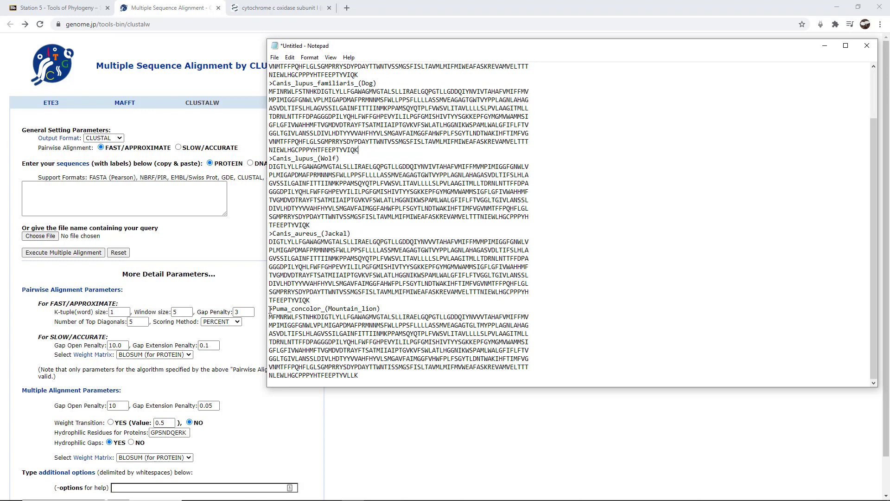
pyautogui.moveTo(271, 310); pyautogui.dragTo(378, 374)
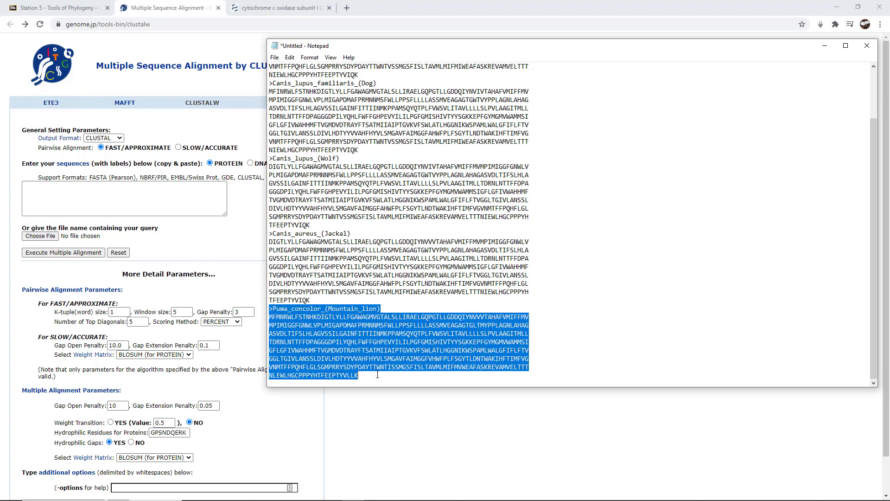
pyautogui.click(429, 325)
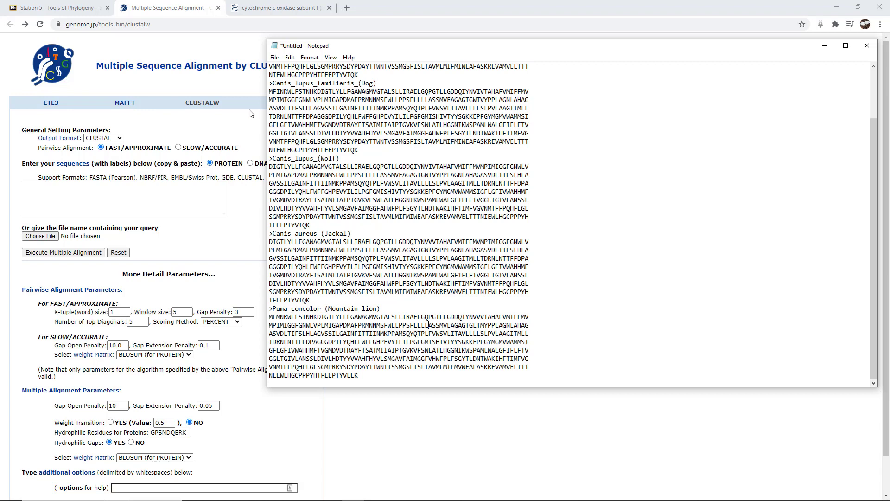
# - Copy all five FASTA records and return to the ClustalW page in Chrome
pyautogui.moveTo(375, 374); pyautogui.dragTo(257, 39)
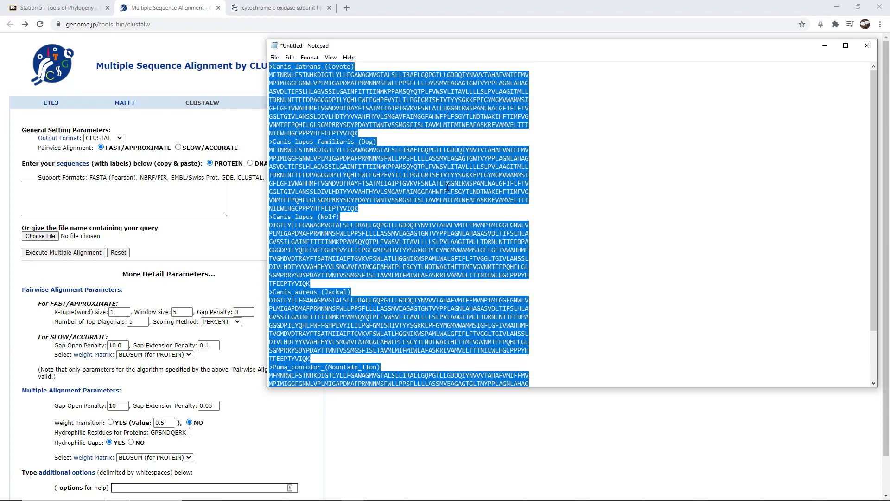
pyautogui.rightClick(433, 192)
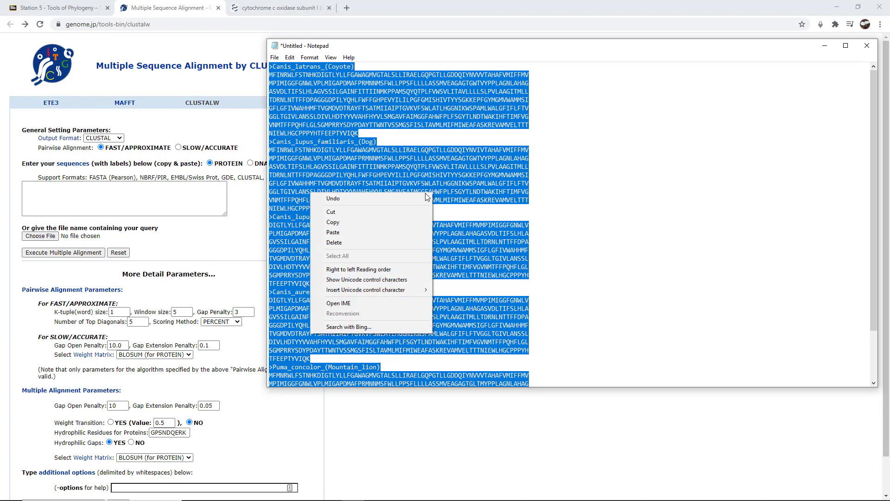
pyautogui.click(547, 203)
pyautogui.click(226, 129)
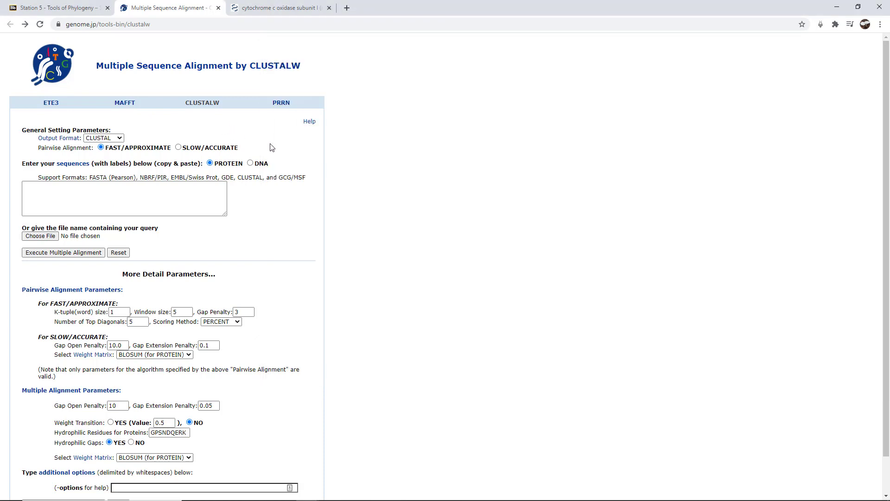
pyautogui.click(162, 25)
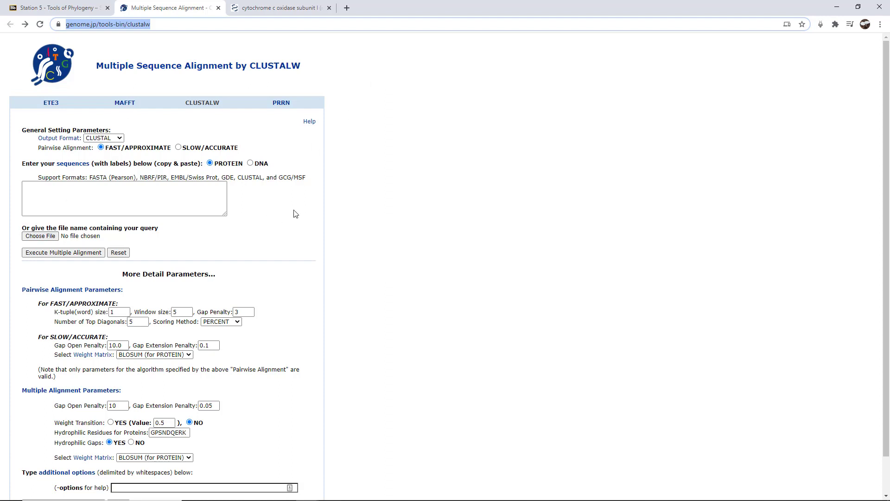
pyautogui.moveTo(887, 134); pyautogui.dragTo(889, 154)
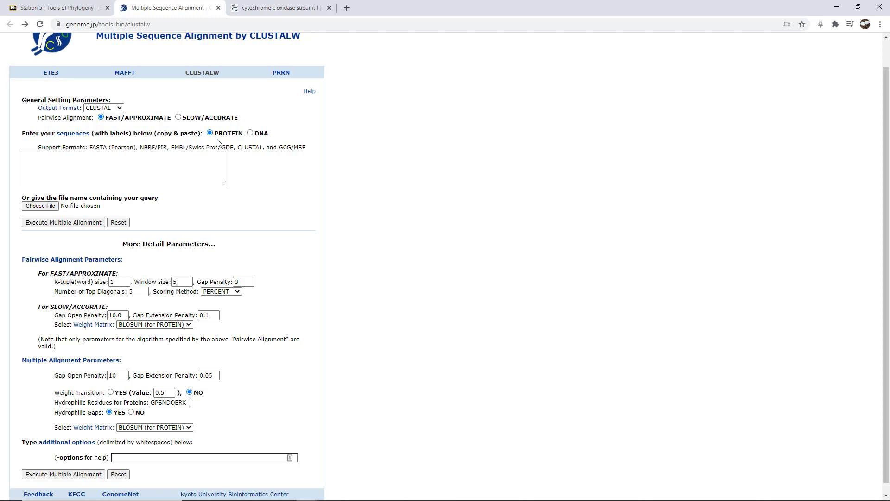
# - Keep the PROTEIN sequence type, paste the five FASTA sequences, and enlarge the sequence box
pyautogui.click(251, 134)
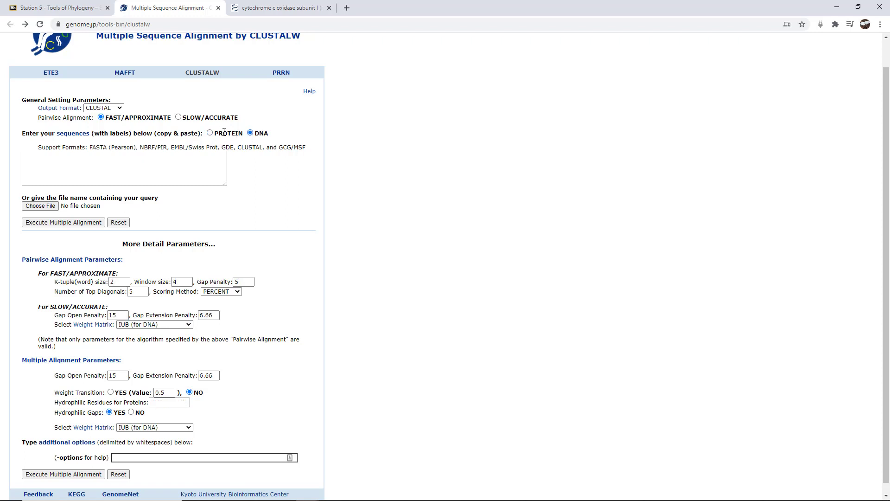
pyautogui.click(210, 133)
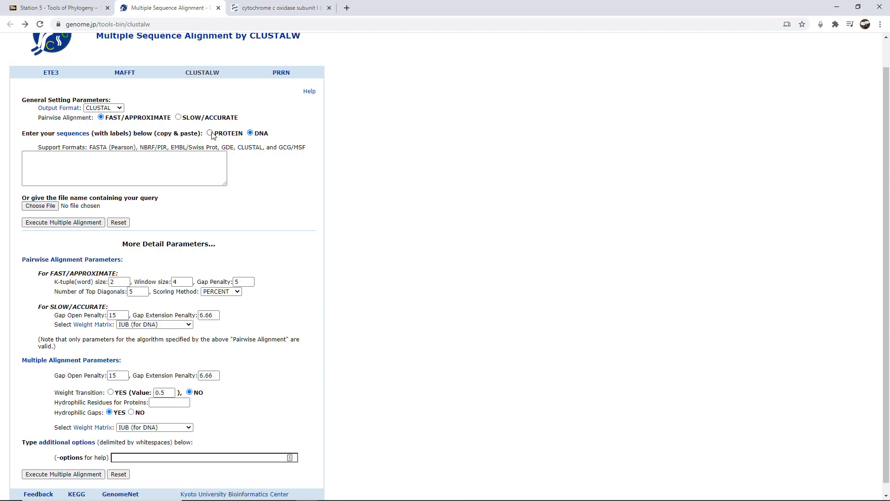
pyautogui.click(116, 165)
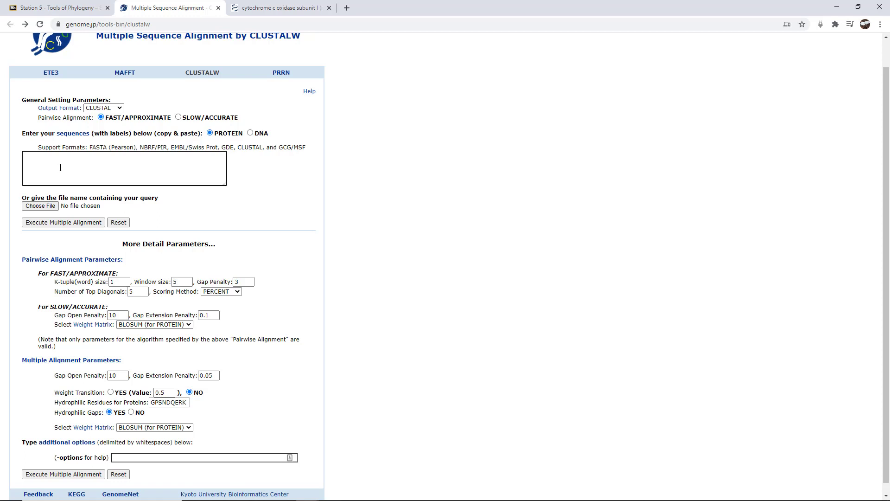
pyautogui.rightClick(31, 158)
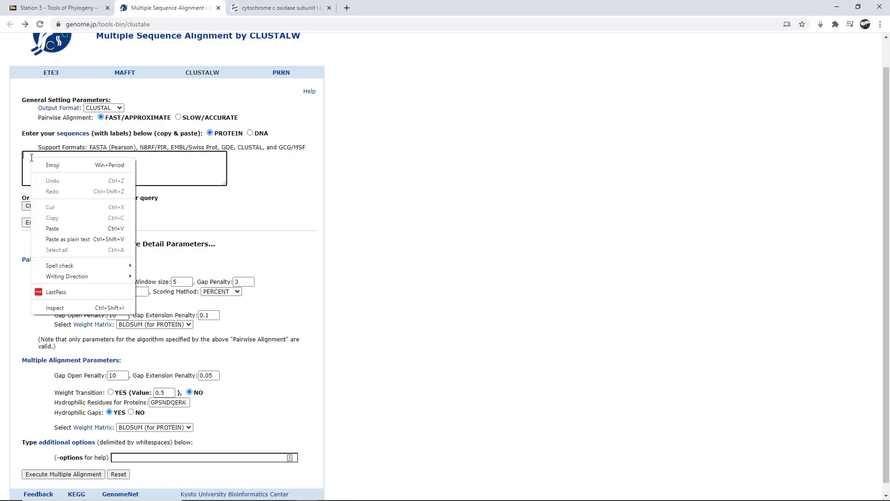
pyautogui.click(53, 229)
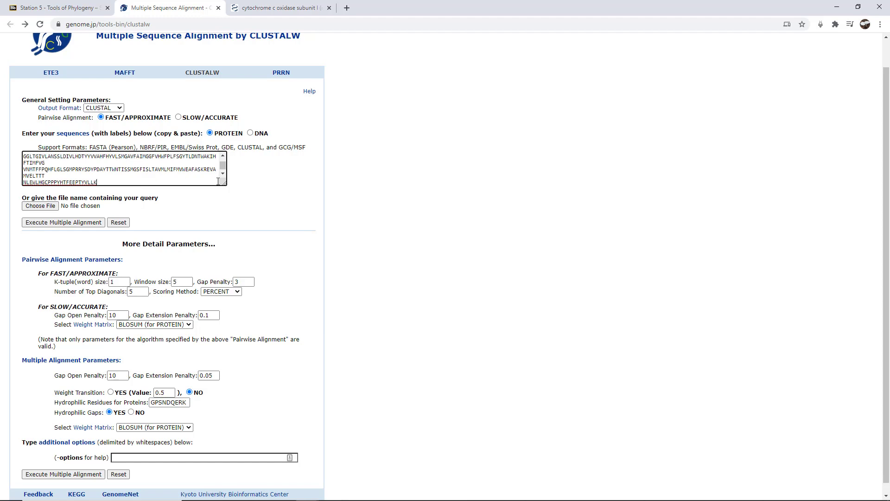
pyautogui.moveTo(224, 183); pyautogui.dragTo(265, 310)
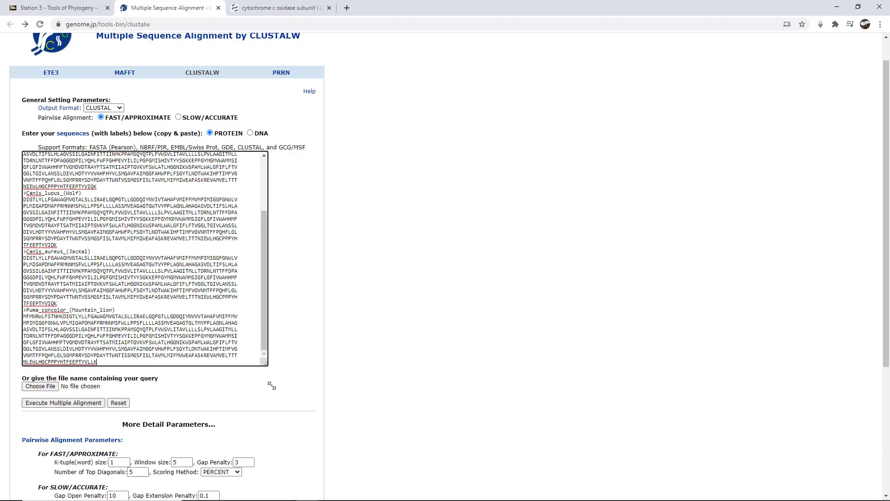
pyautogui.moveTo(272, 386); pyautogui.dragTo(257, 193)
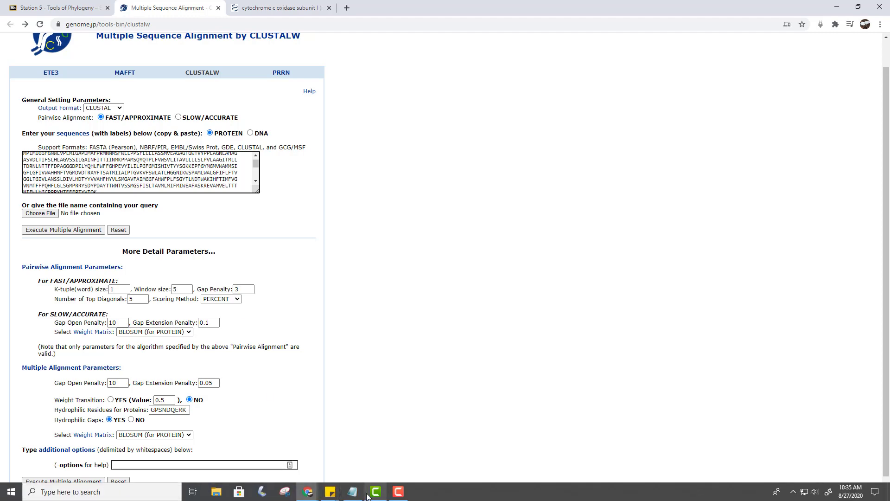
pyautogui.click(354, 493)
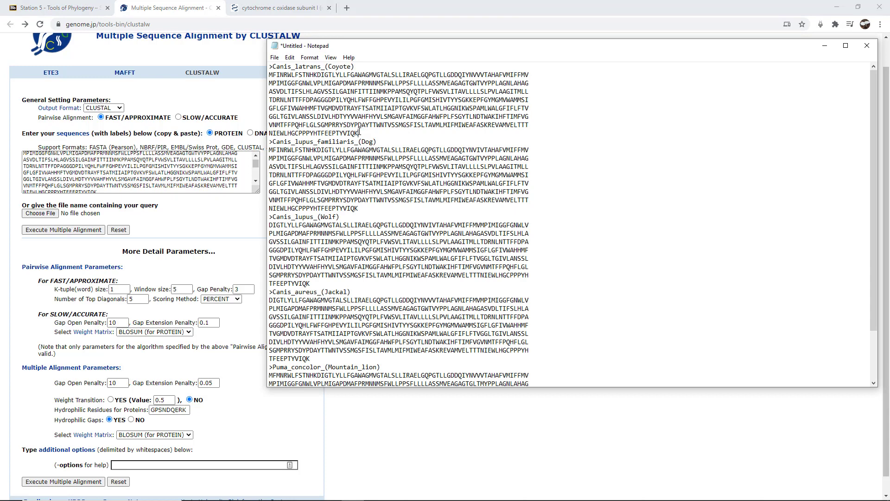
pyautogui.click(359, 208)
pyautogui.click(242, 220)
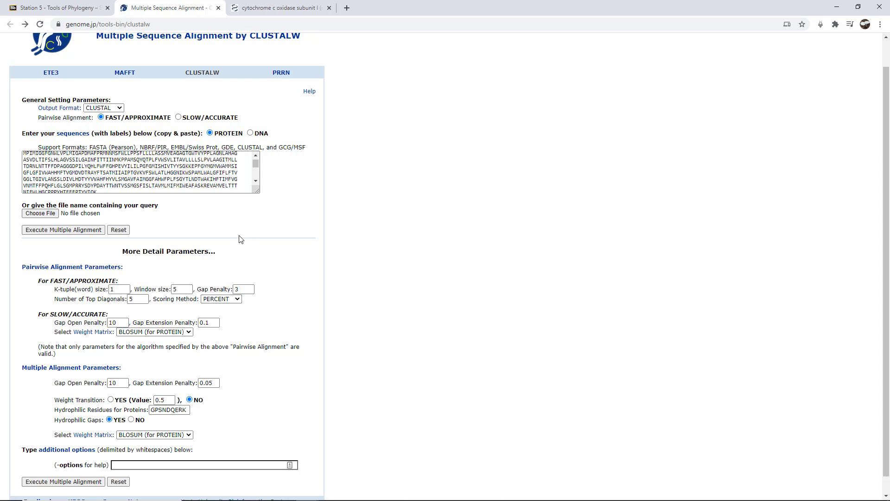
# - Execute the multiple alignment of the pasted sequences with default parameters
pyautogui.click(54, 232)
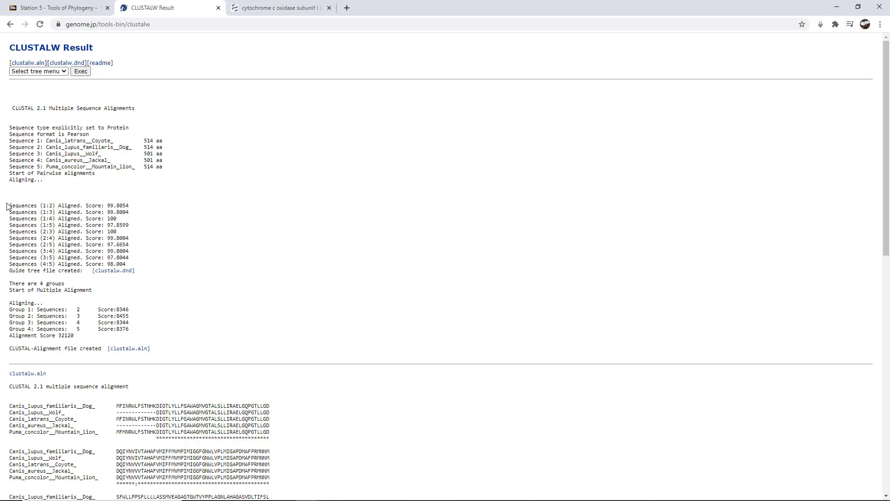
pyautogui.moveTo(8, 207); pyautogui.dragTo(154, 279)
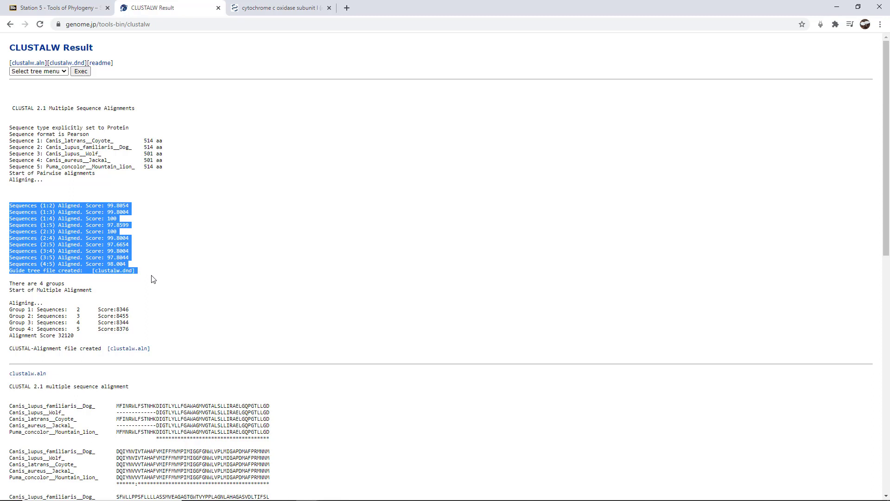
pyautogui.click(192, 285)
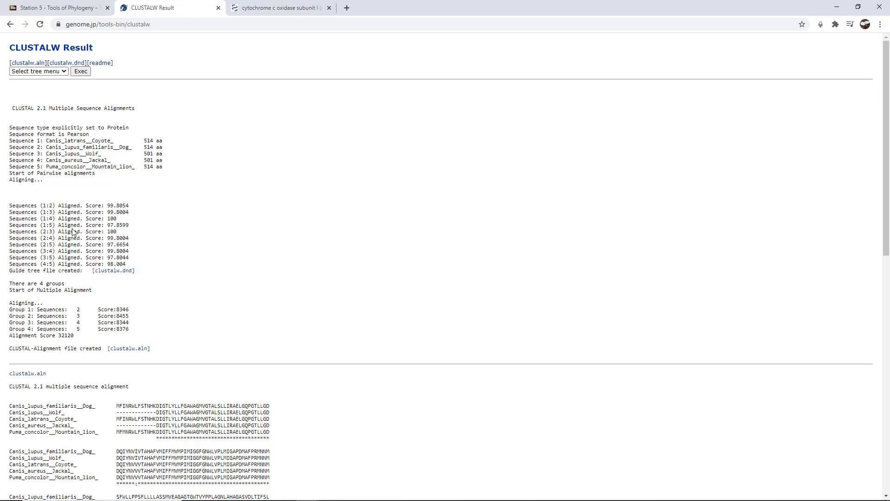
pyautogui.moveTo(9, 221); pyautogui.dragTo(129, 222)
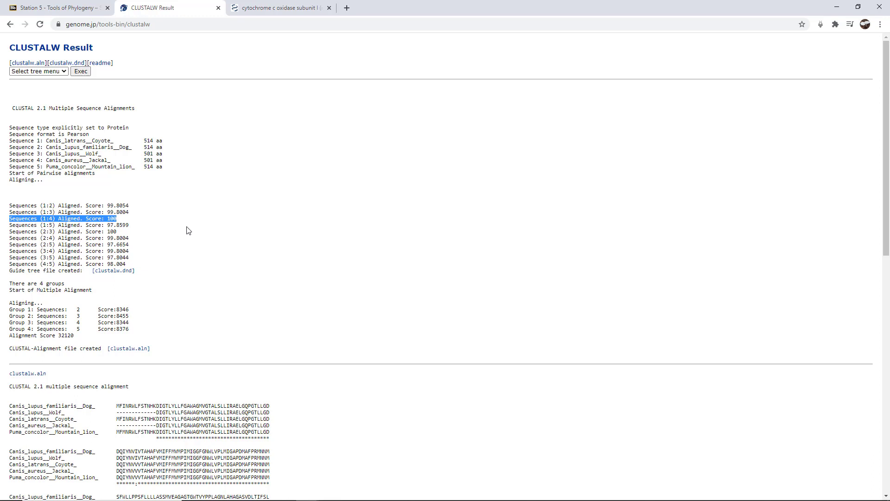
pyautogui.click(11, 220)
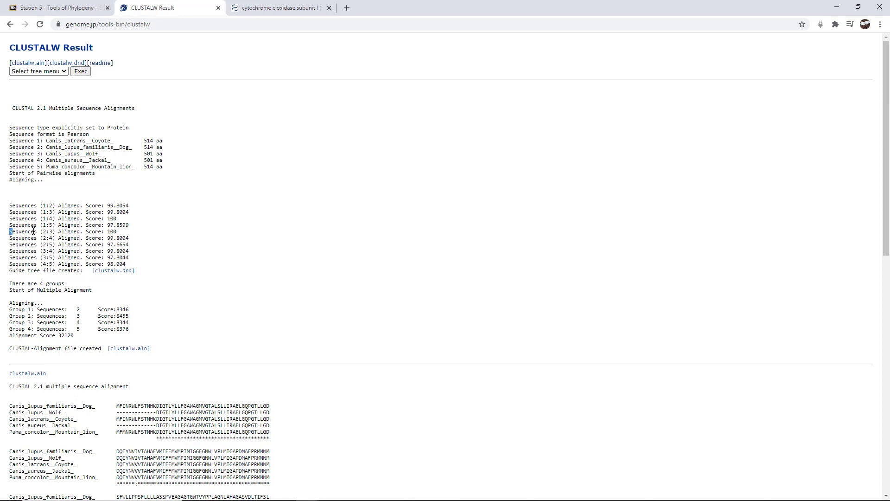
pyautogui.moveTo(9, 232); pyautogui.dragTo(141, 235)
pyautogui.click(184, 244)
pyautogui.moveTo(10, 245); pyautogui.dragTo(143, 249)
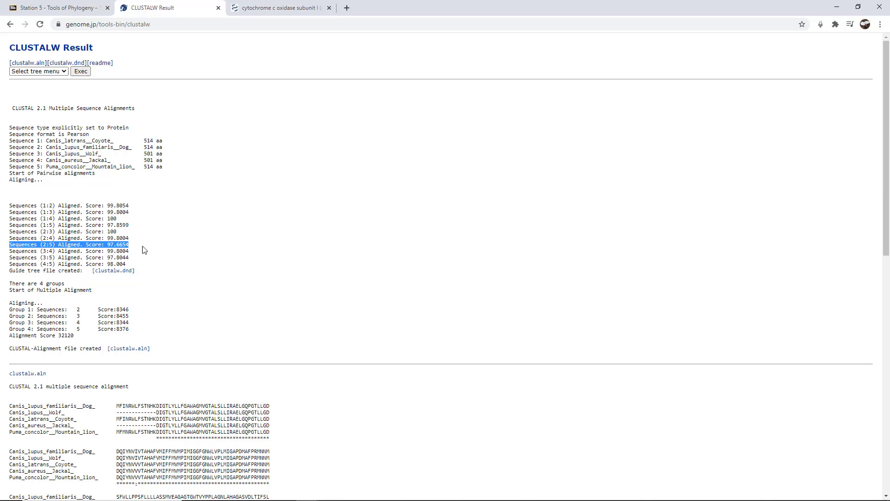
pyautogui.moveTo(9, 258); pyautogui.dragTo(153, 261)
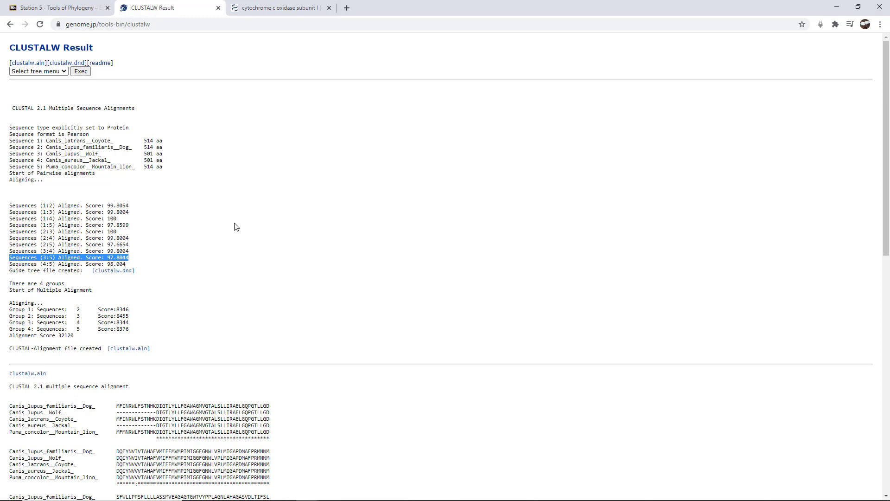
pyautogui.click(218, 230)
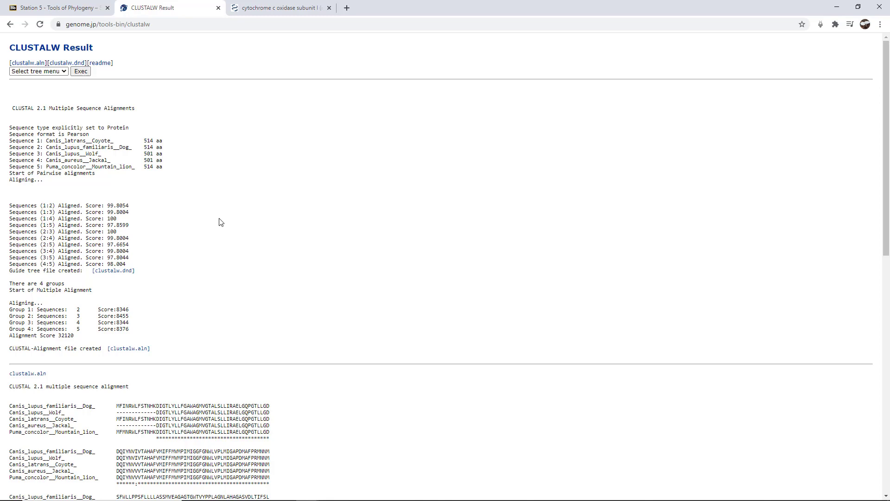
# - Highlight the Puma sequence start, Wolf's leading gaps and first-block conservation asterisks
pyautogui.moveTo(886, 121); pyautogui.dragTo(888, 273)
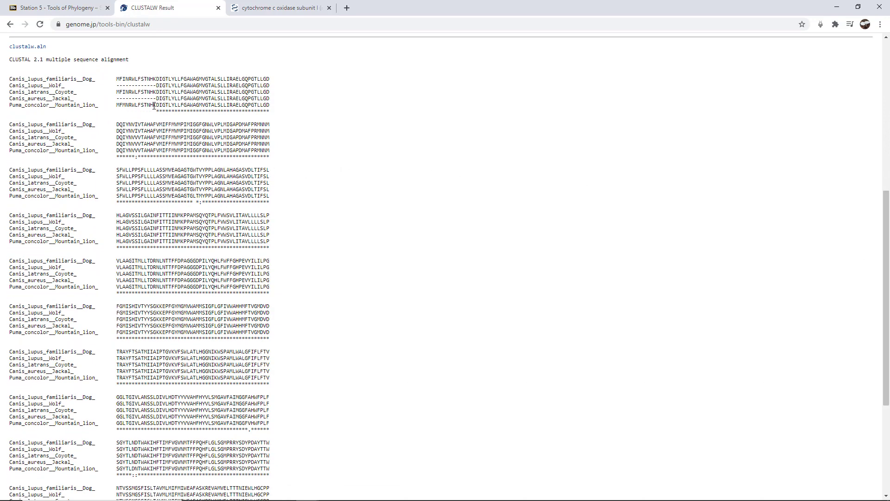
pyautogui.moveTo(156, 105); pyautogui.dragTo(117, 105)
pyautogui.moveTo(116, 86); pyautogui.dragTo(157, 86)
pyautogui.click(139, 104)
pyautogui.moveTo(156, 111); pyautogui.dragTo(267, 122)
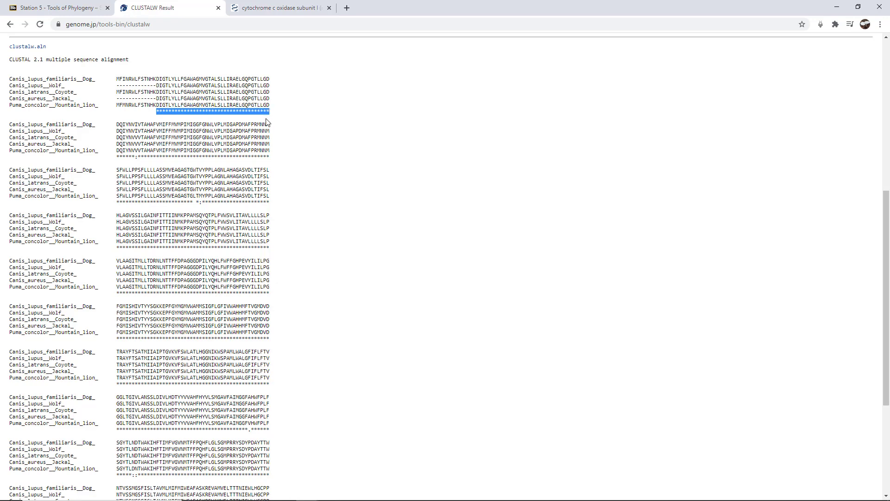
pyautogui.click(287, 119)
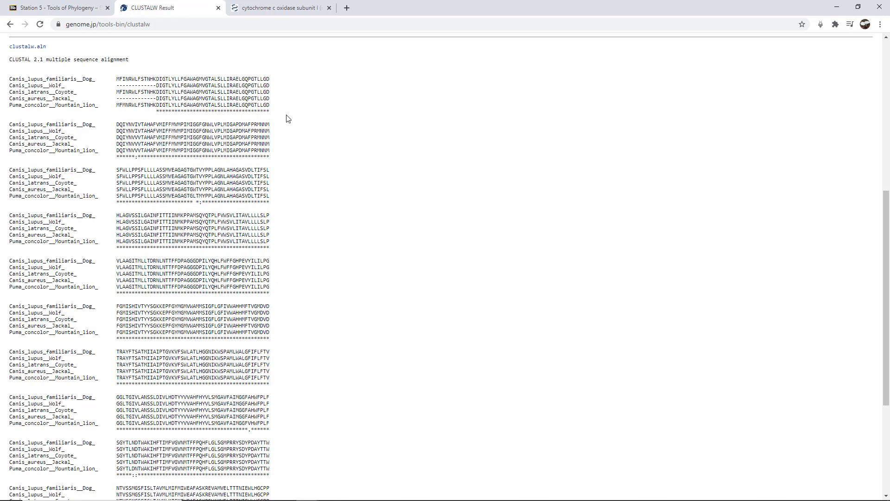
# - Highlight the first block's Coyote-to-Puma rows and the second block's conserved asterisks
pyautogui.moveTo(155, 105); pyautogui.dragTo(117, 108)
pyautogui.click(156, 104)
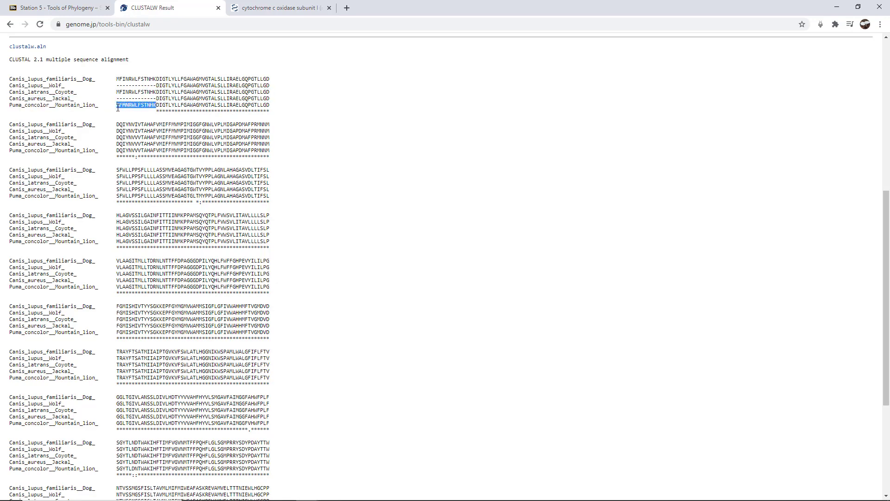
pyautogui.click(295, 112)
pyautogui.moveTo(140, 155); pyautogui.dragTo(272, 158)
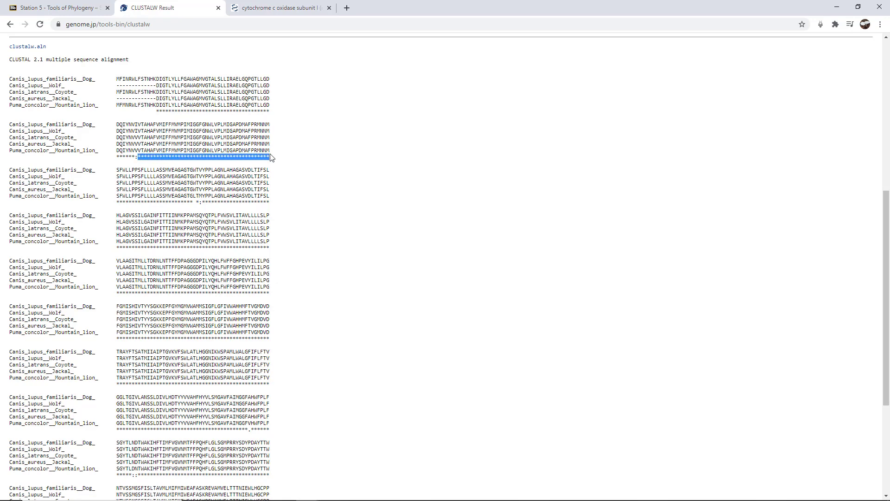
pyautogui.click(243, 169)
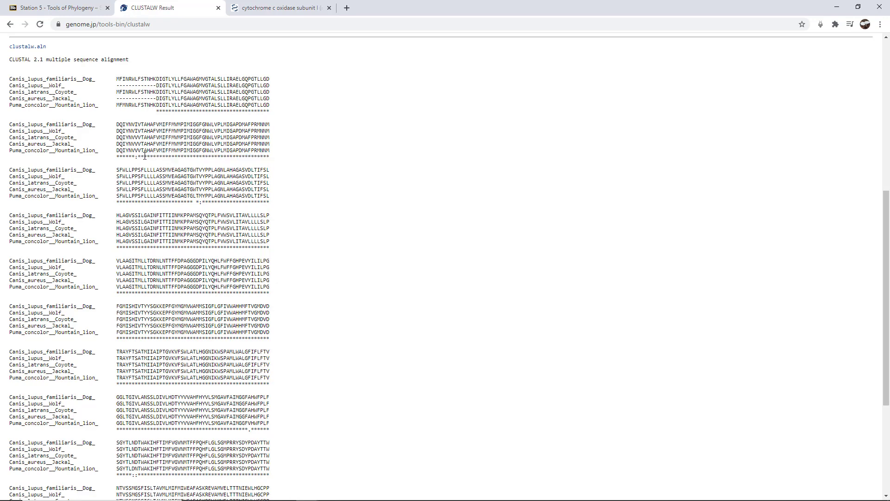
# - Highlight the V/I consensus mark, Dog's I residue and a third-block colon
pyautogui.moveTo(136, 156); pyautogui.dragTo(138, 158)
pyautogui.moveTo(135, 124); pyautogui.dragTo(138, 137)
pyautogui.moveTo(203, 201); pyautogui.dragTo(201, 201)
pyautogui.click(202, 235)
# - Check a third-block Puma residue, then move to the final block ending PYHTFEEPTYVIQK/VLLK
pyautogui.doubleClick(201, 202)
pyautogui.click(200, 195)
pyautogui.moveTo(199, 195); pyautogui.dragTo(202, 196)
pyautogui.moveTo(887, 269); pyautogui.dragTo(852, 320)
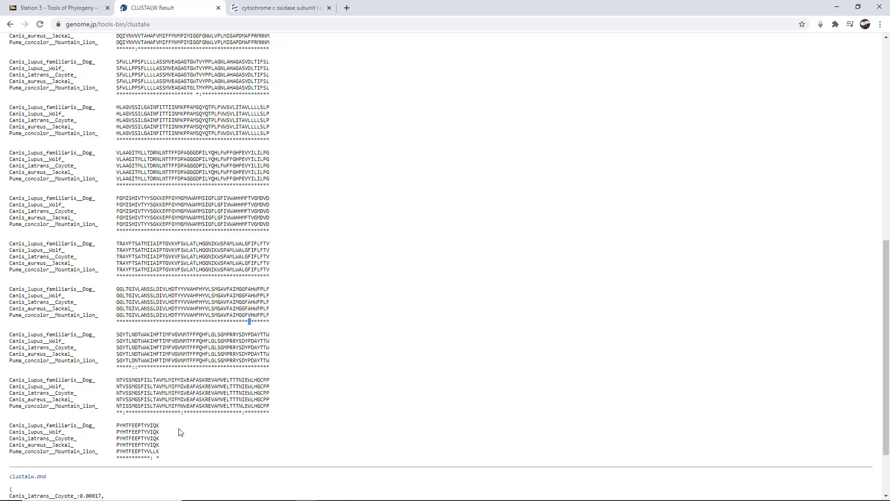
pyautogui.click(213, 399)
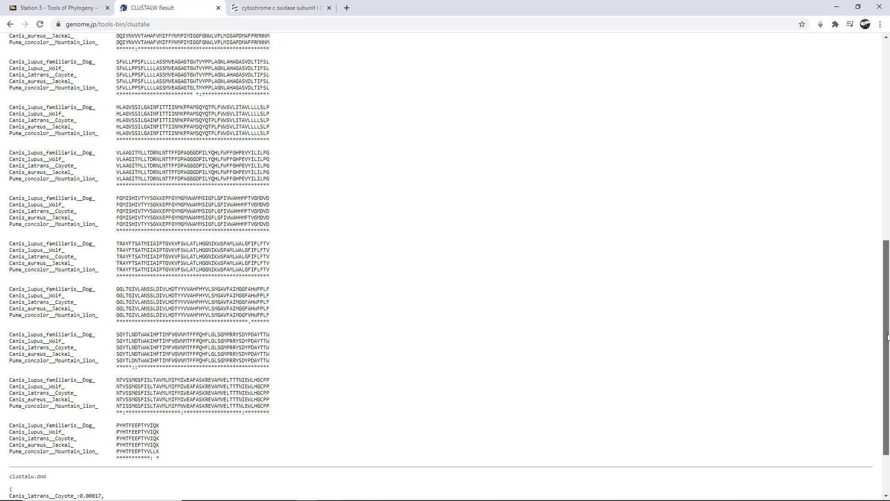
# - Scroll back up to the Aligning group scores and the clustalw.aln header
pyautogui.moveTo(887, 340); pyautogui.dragTo(888, 377)
pyautogui.scroll(5, 862, 298)
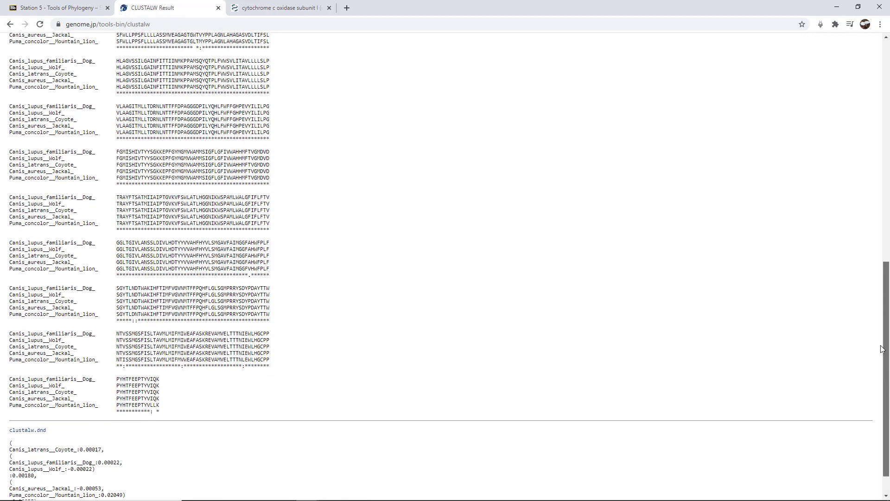
pyautogui.scroll(1, 855, 267)
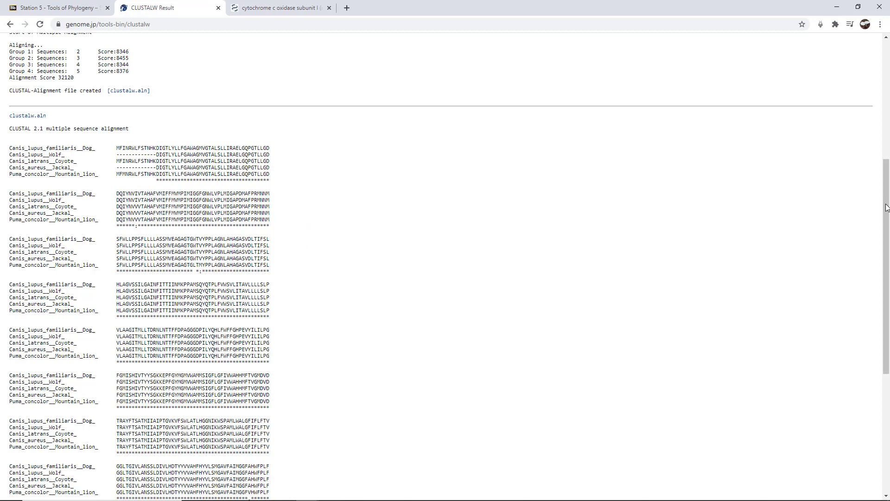
# - Bring the clustalw.dnd guide tree into view and browse the Select tree menu methods unchanged
pyautogui.moveTo(887, 201); pyautogui.dragTo(887, 332)
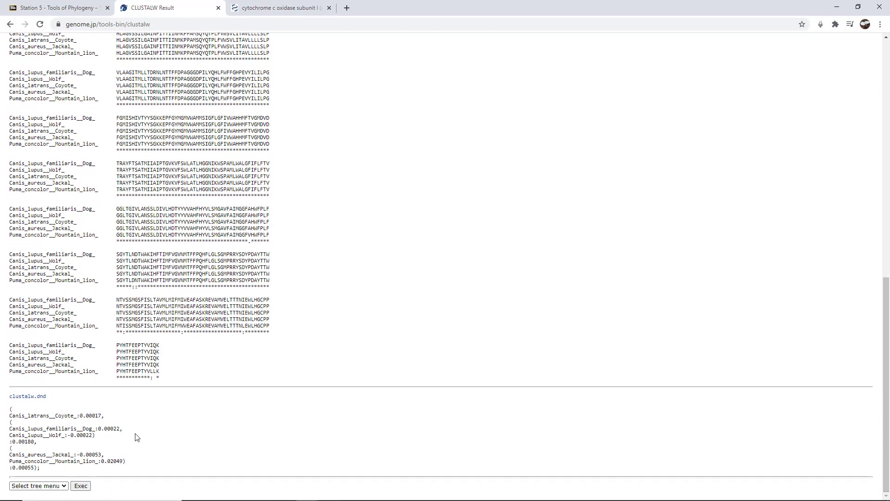
pyautogui.click(63, 486)
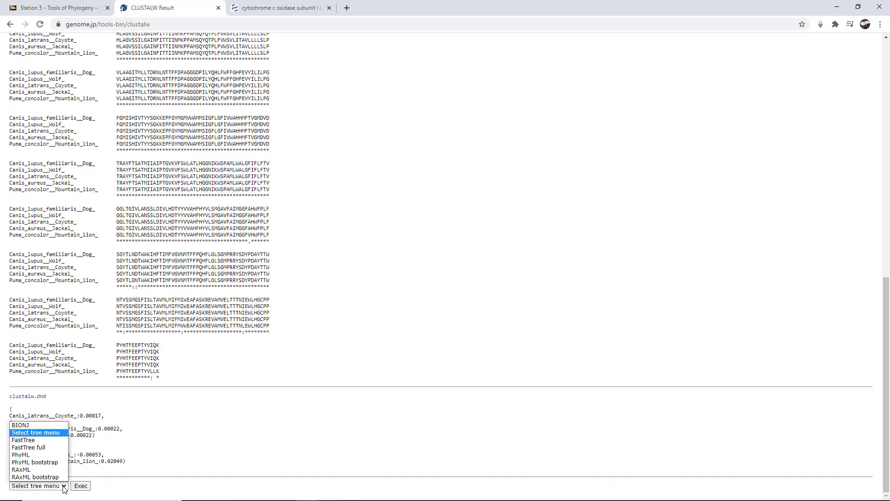
pyautogui.click(244, 469)
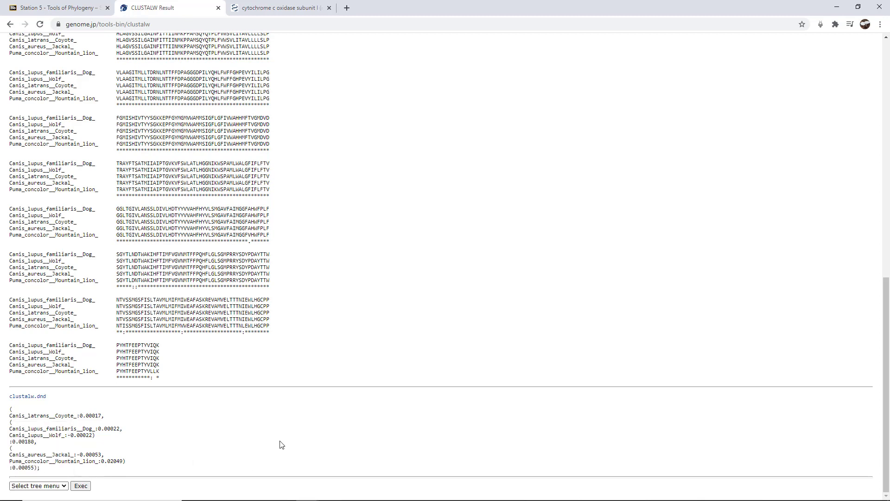